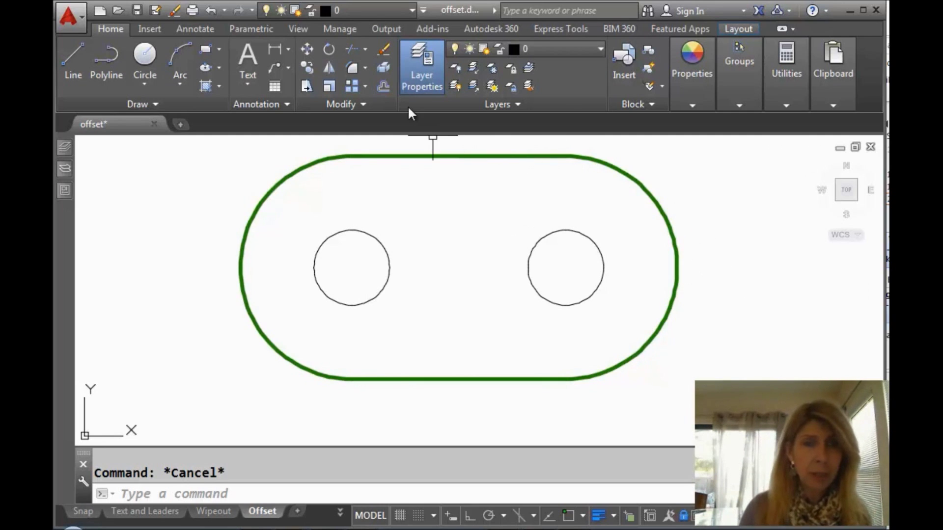
Offset the green slot-shaped outline outward through a picked point just outside it, using the Through option
{"action": "left_click", "coordinate": [383, 85]}
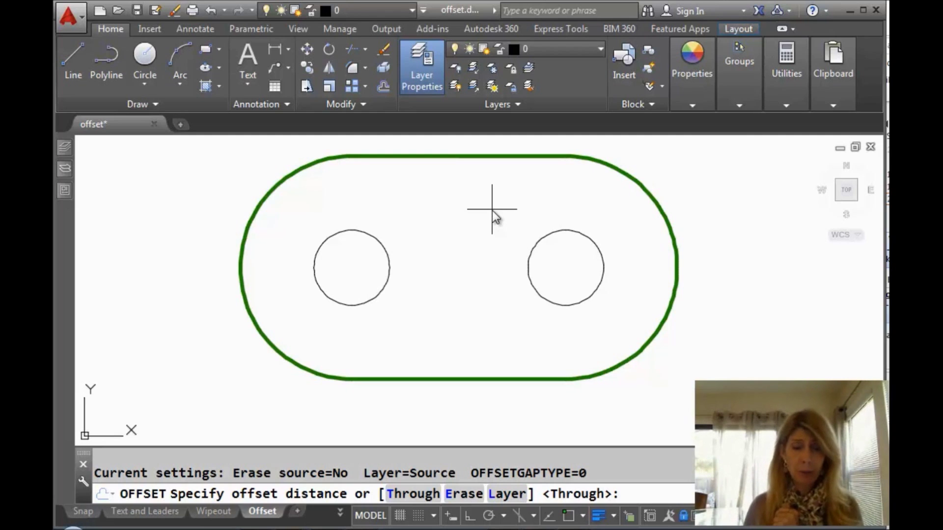
{"action": "key", "text": "Return"}
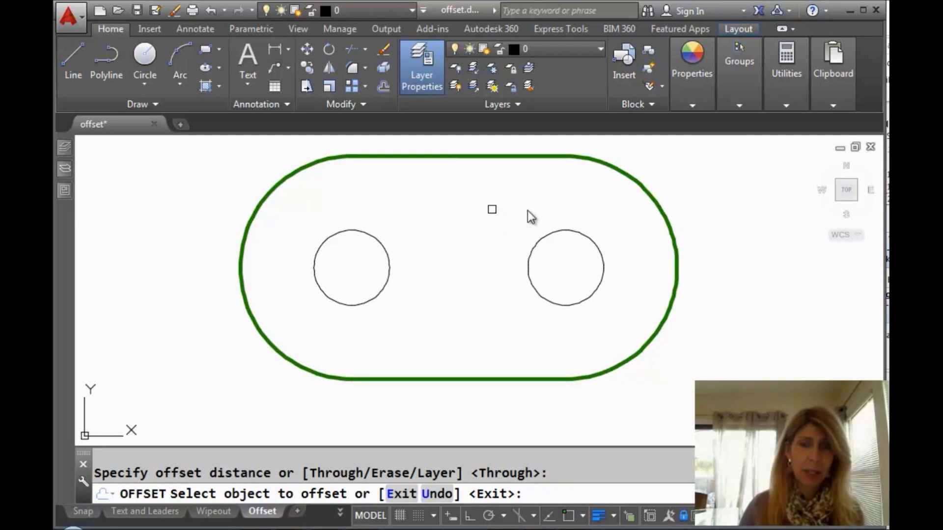
{"action": "left_click", "coordinate": [674, 249]}
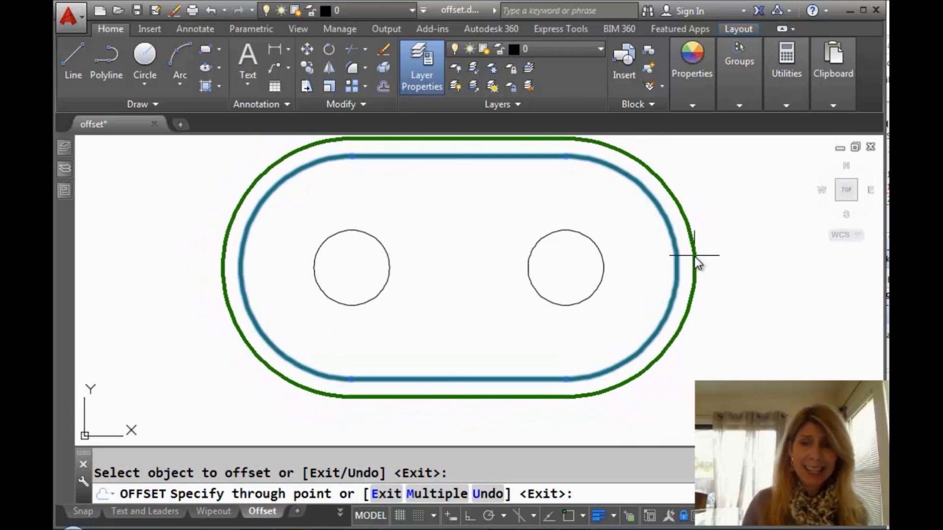
{"action": "left_click", "coordinate": [695, 257]}
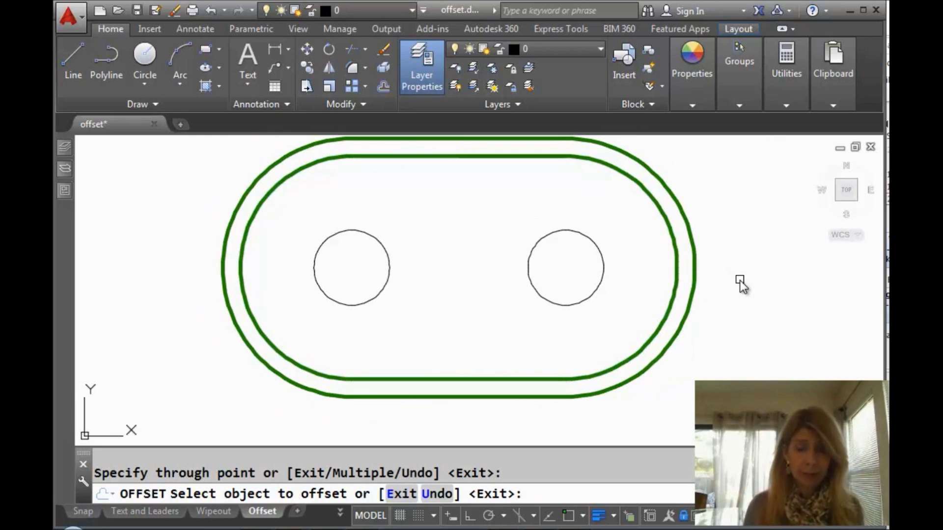
{"action": "key", "text": "Return"}
Offset the original green outline inward by a distance of 5
{"action": "key", "text": "Return"}
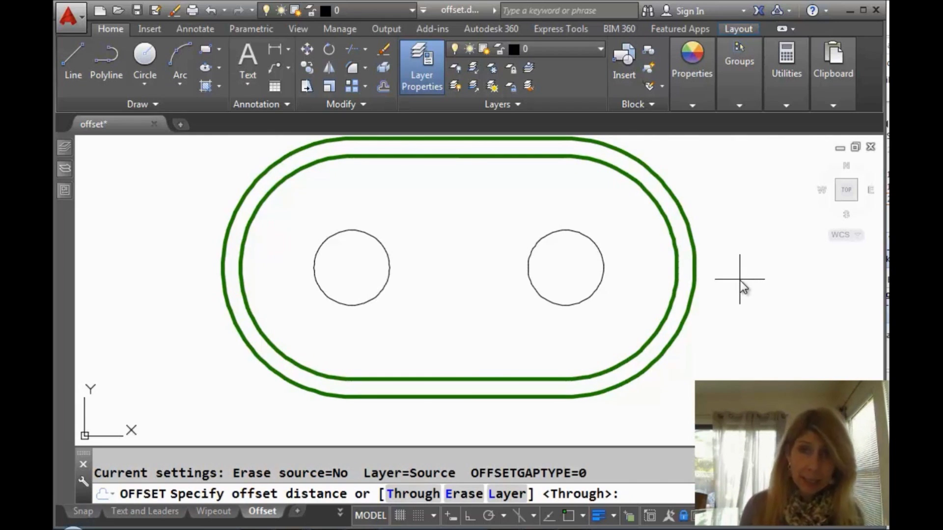
{"action": "type", "text": "5"}
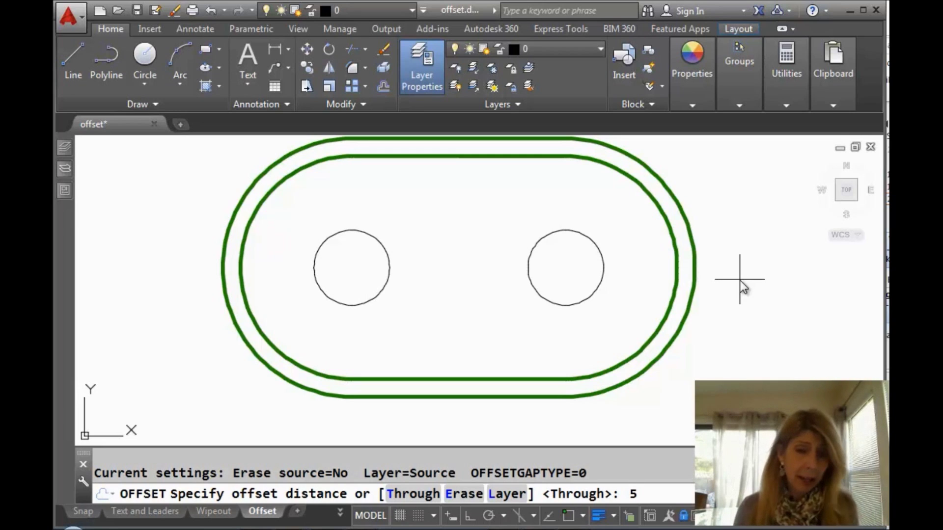
{"action": "key", "text": "Return"}
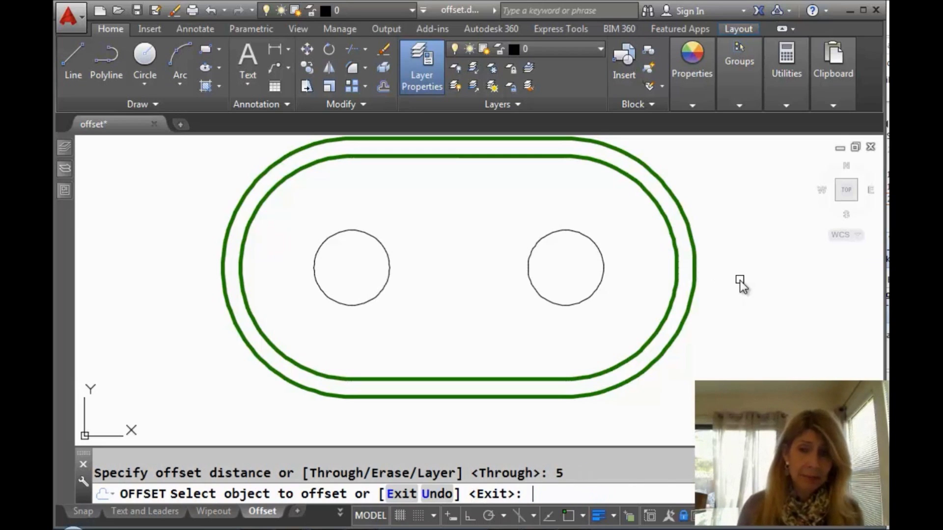
{"action": "left_click", "coordinate": [672, 297]}
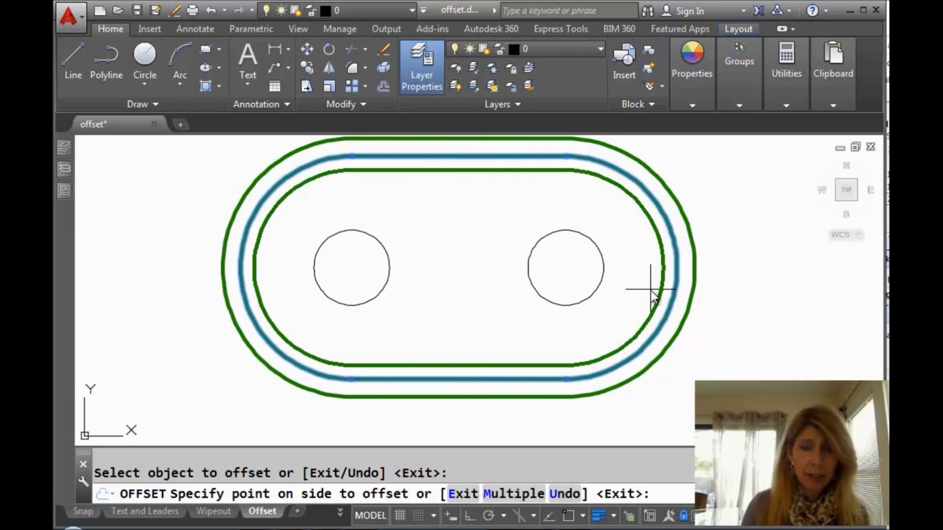
{"action": "left_click", "coordinate": [649, 290]}
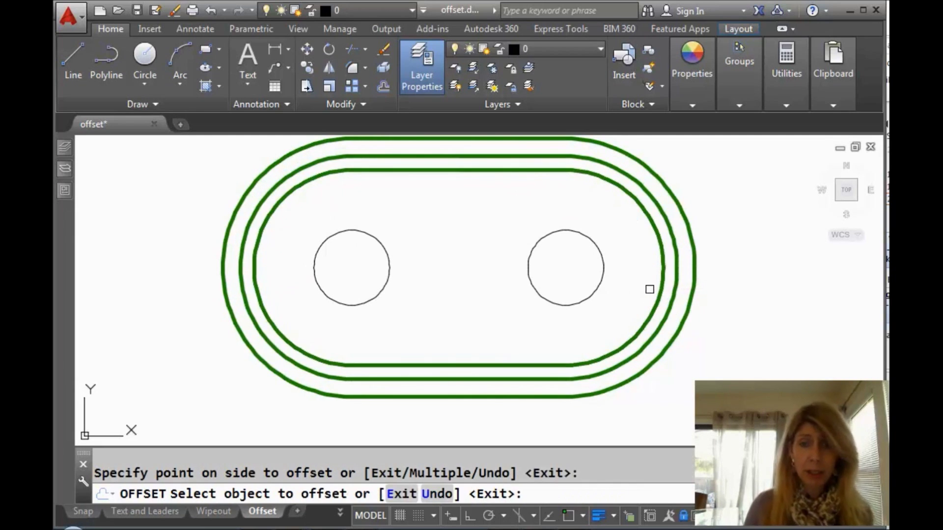
{"action": "key", "text": "Return"}
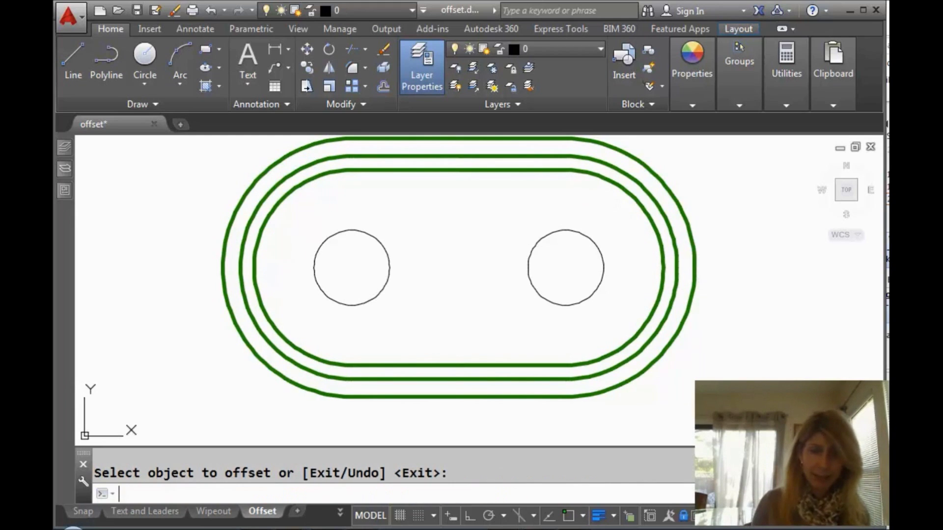
Undo the inward and outward offsets of the green outline
{"action": "key", "text": "ctrl+z"}
{"action": "key", "text": "ctrl+z"}
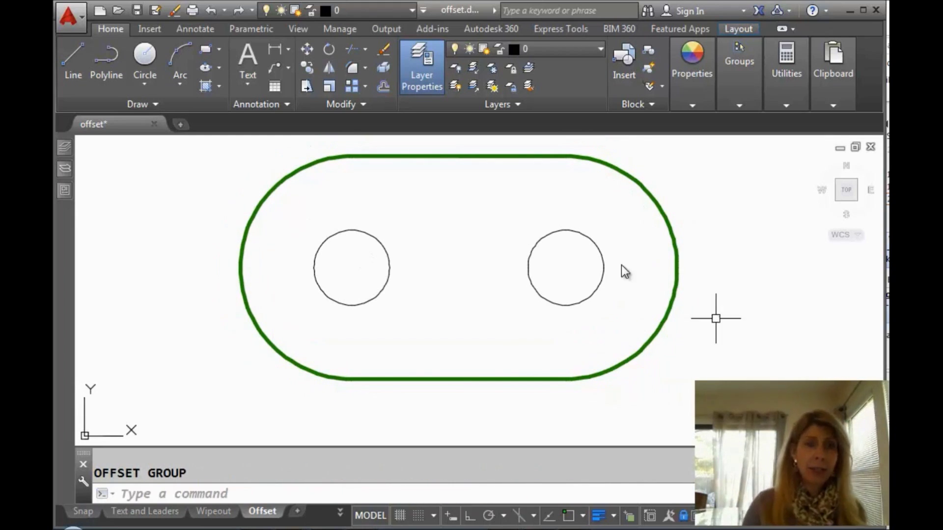
Offset the green outline outward five times at a distance of 5, using the Multiple option
{"action": "left_click", "coordinate": [381, 85]}
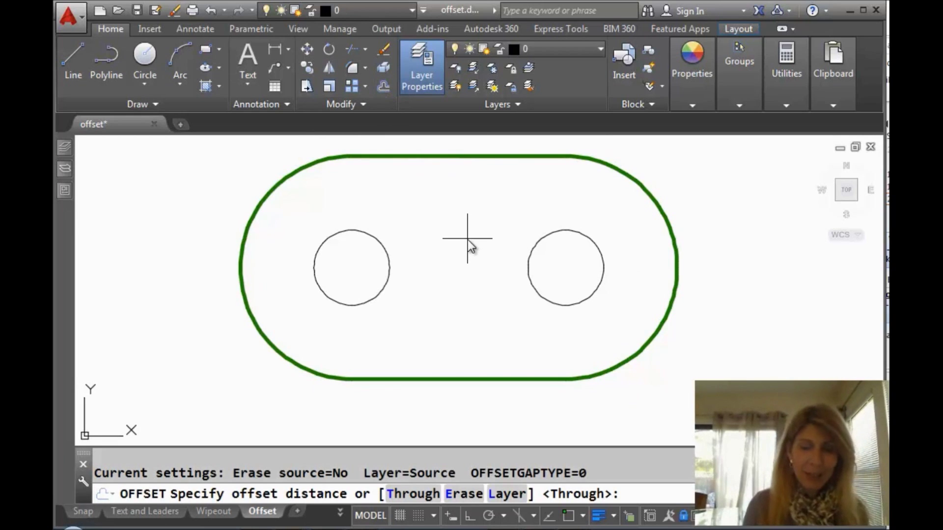
{"action": "type", "text": "5"}
{"action": "key", "text": "Return"}
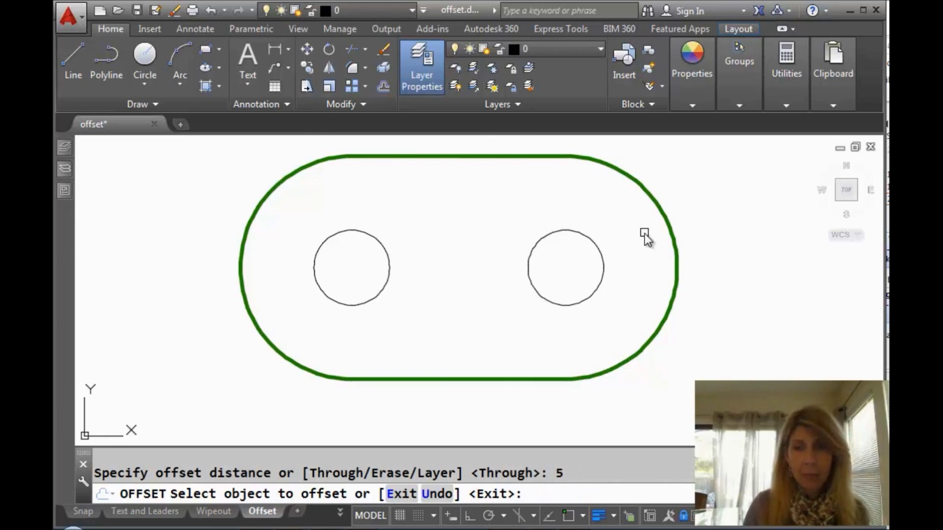
{"action": "left_click", "coordinate": [673, 222]}
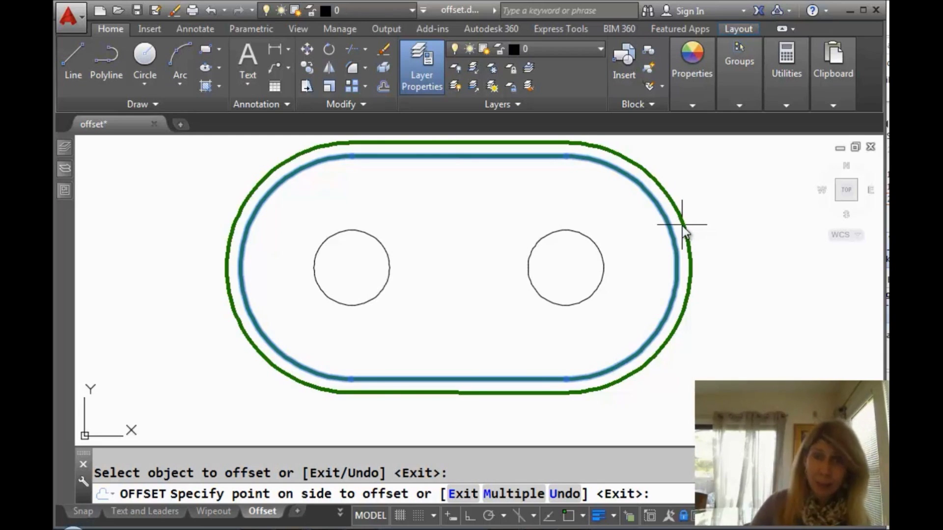
{"action": "type", "text": "m"}
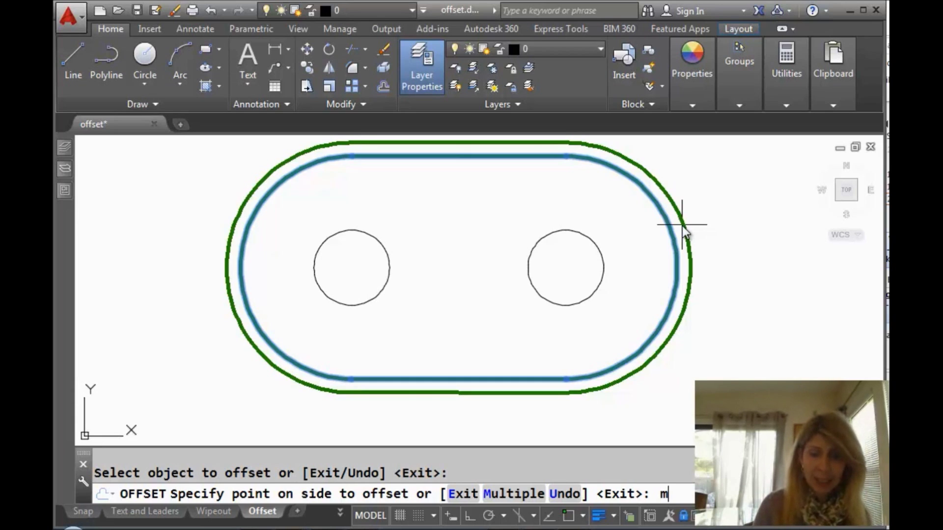
{"action": "key", "text": "Return"}
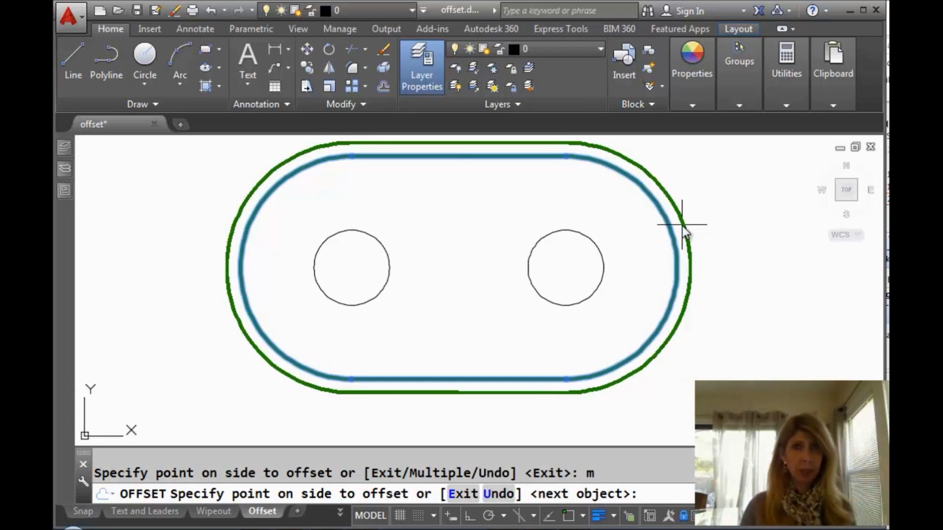
{"action": "left_click", "coordinate": [682, 225]}
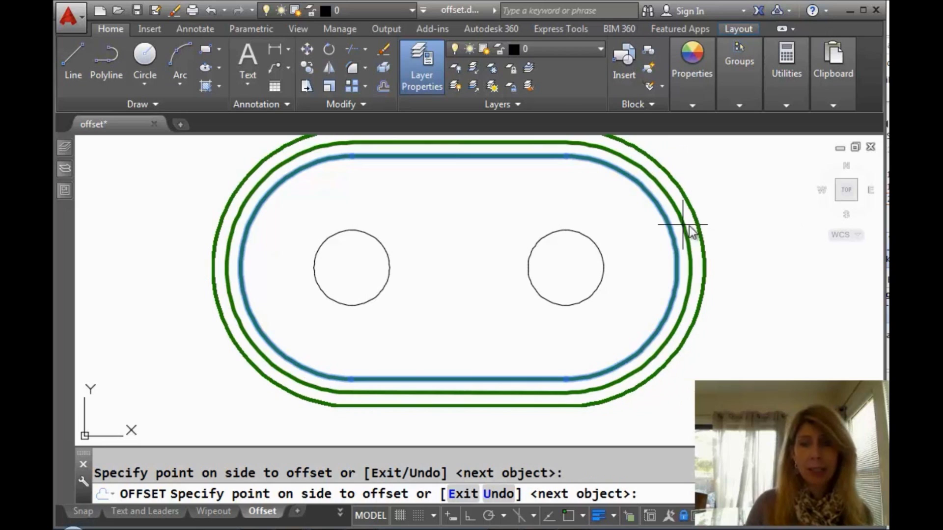
{"action": "left_click", "coordinate": [715, 236]}
{"action": "left_click", "coordinate": [734, 230]}
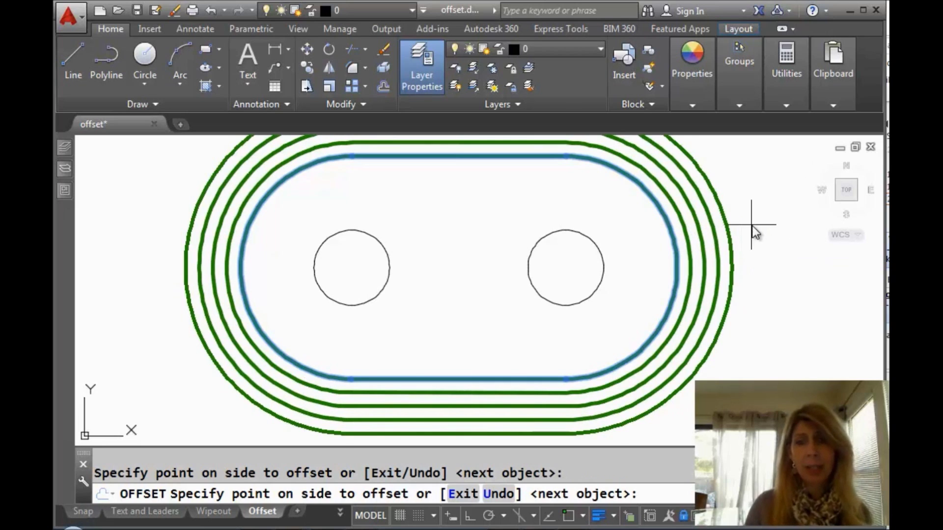
{"action": "left_click", "coordinate": [753, 229]}
Add two inward offsets of the green outline at the same spacing and finish with this object
{"action": "left_click", "coordinate": [622, 267]}
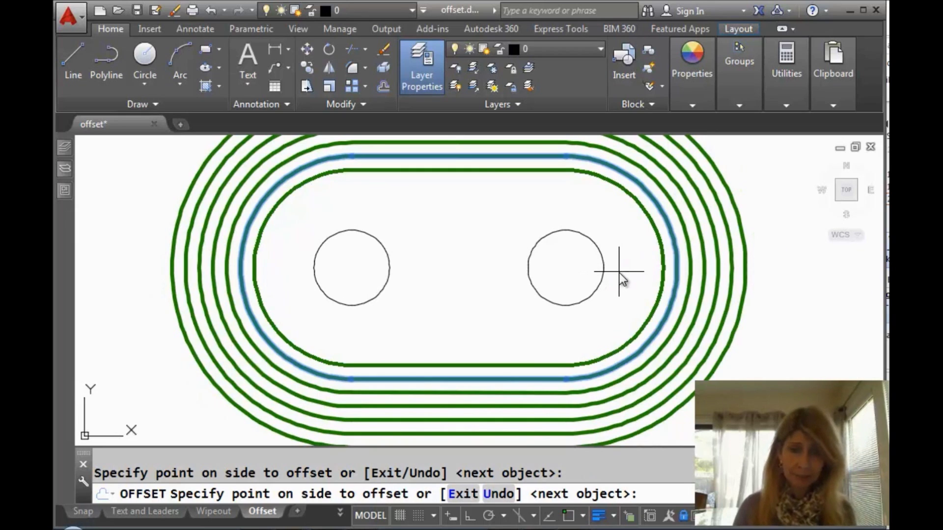
{"action": "left_click", "coordinate": [640, 266]}
{"action": "left_click", "coordinate": [625, 267]}
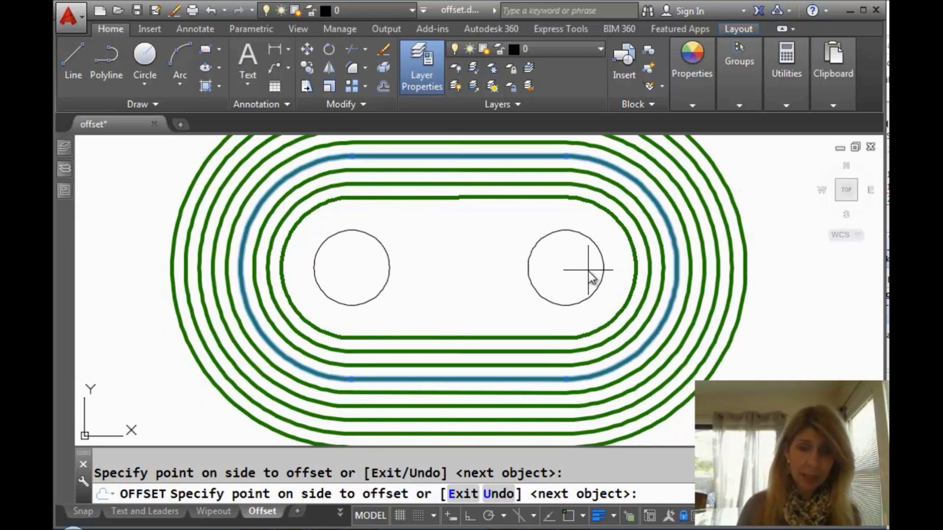
{"action": "left_click", "coordinate": [588, 270]}
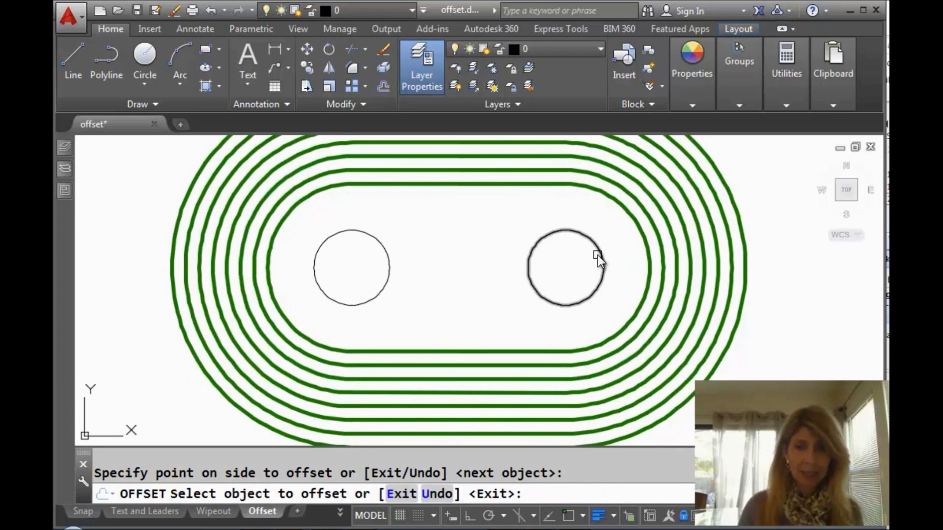
Offset the right circle outward twice within the same multiple offset command
{"action": "left_click", "coordinate": [596, 252]}
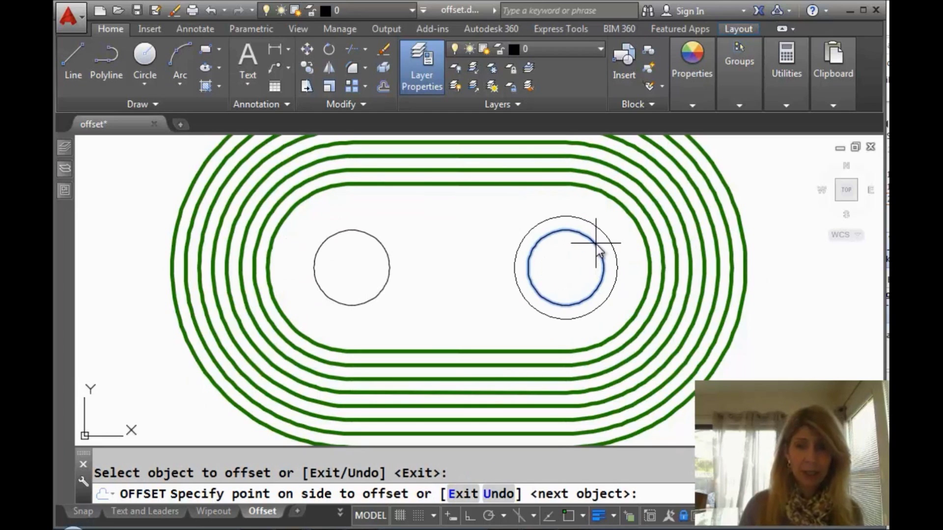
{"action": "left_click", "coordinate": [597, 243]}
{"action": "left_click", "coordinate": [624, 217]}
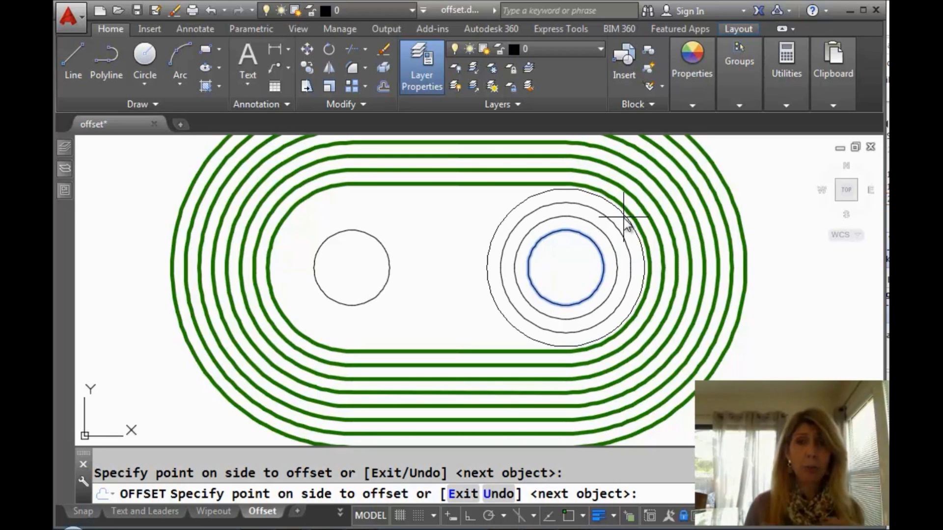
{"action": "key", "text": "Return"}
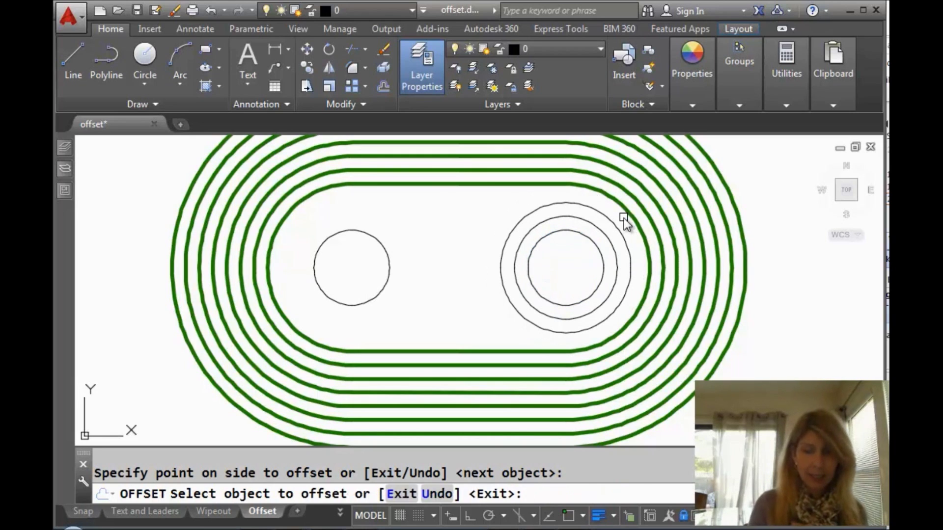
Cancel the offset command and undo all the multiple offsets of the outline and circle
{"action": "type", "text": "u"}
{"action": "key", "text": "Return"}
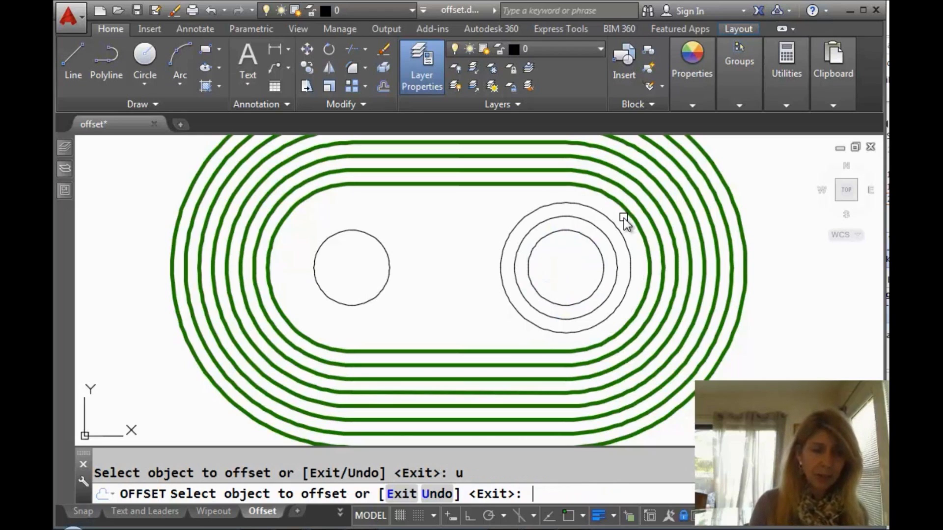
{"action": "key", "text": "Escape"}
{"action": "key", "text": "ctrl+z"}
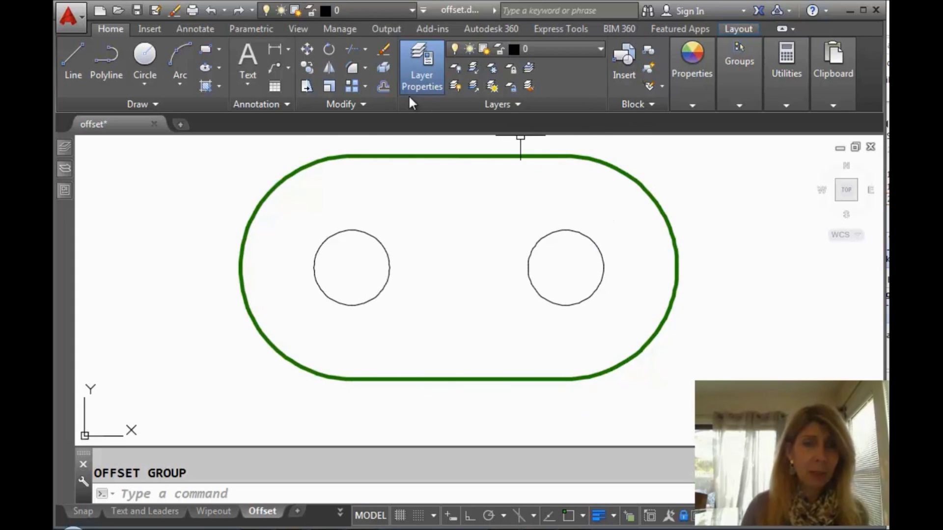
Offset the green outline outward through a picked point with Erase source set to Yes
{"action": "left_click", "coordinate": [383, 88]}
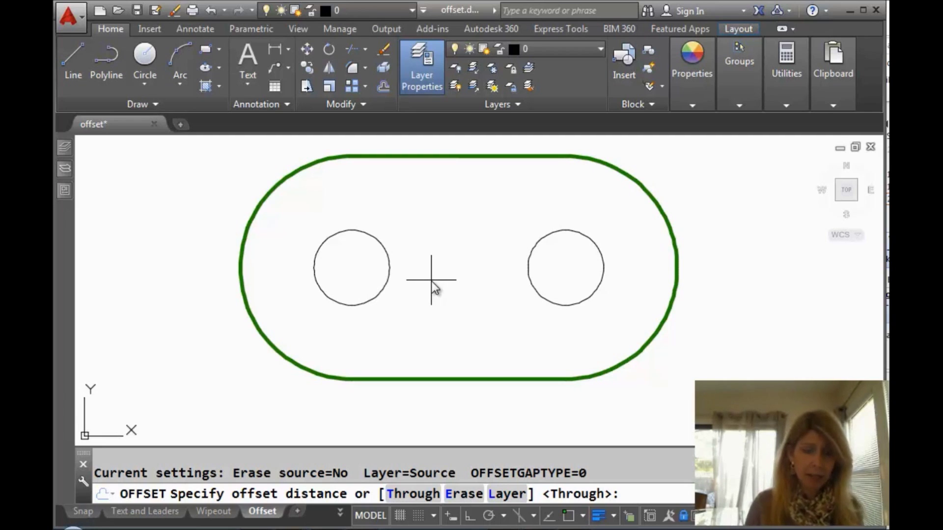
{"action": "type", "text": "e"}
{"action": "key", "text": "Return"}
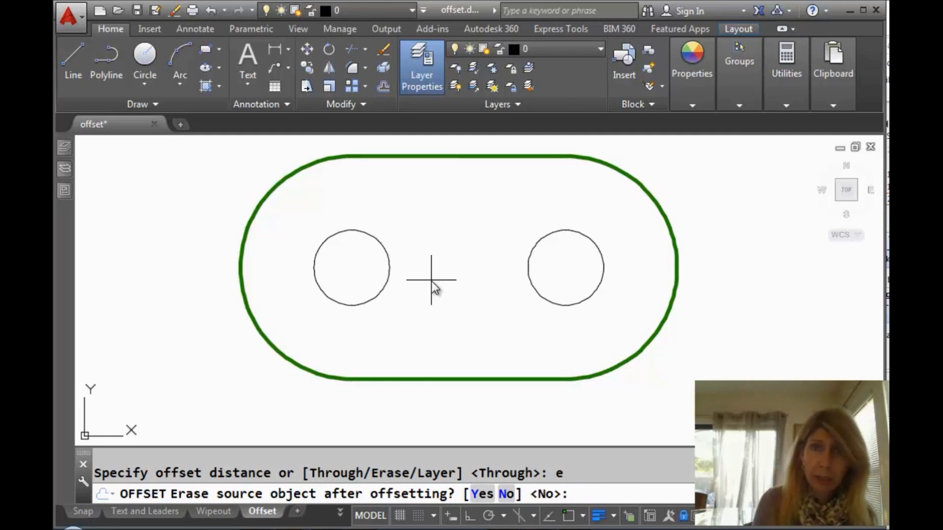
{"action": "type", "text": "y"}
{"action": "key", "text": "Return"}
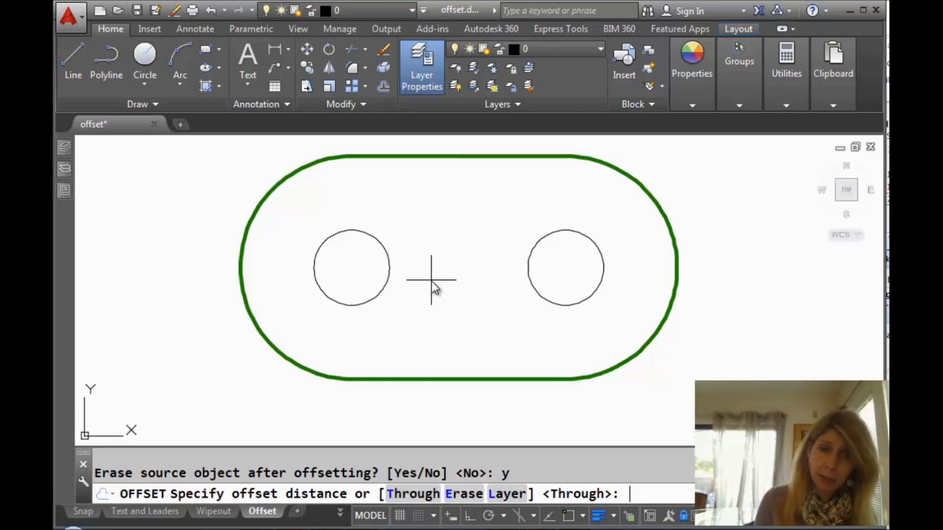
{"action": "key", "text": "Return"}
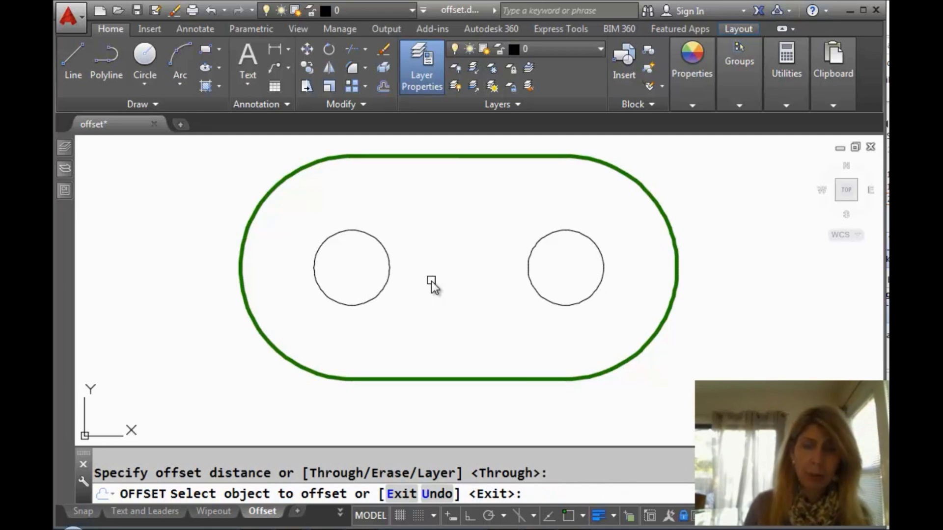
{"action": "left_click", "coordinate": [635, 185]}
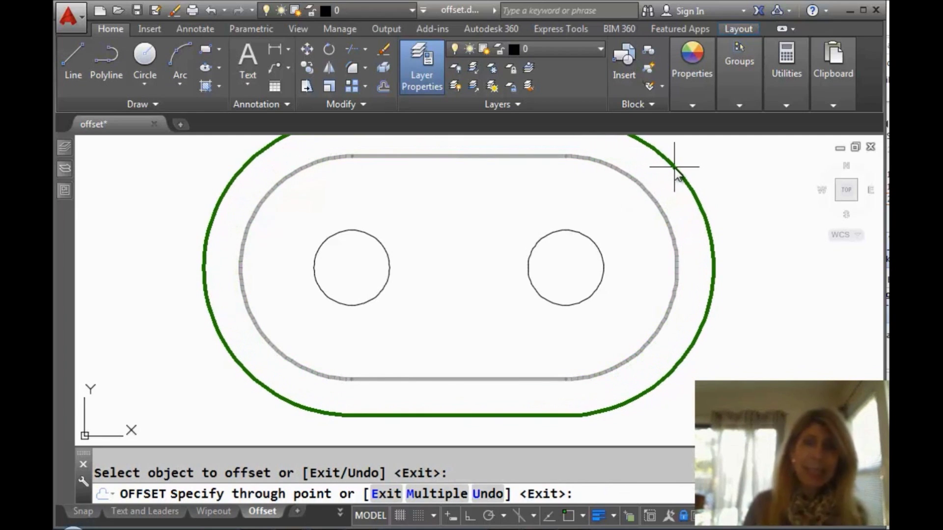
{"action": "left_click", "coordinate": [674, 167]}
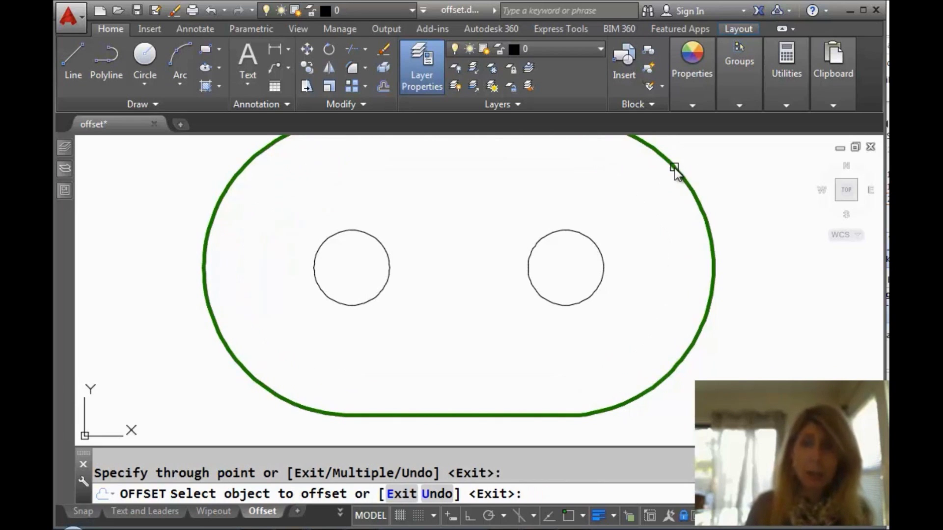
Offset the right circle outward through a picked point, replacing the source circle, and end the command
{"action": "left_click", "coordinate": [599, 253]}
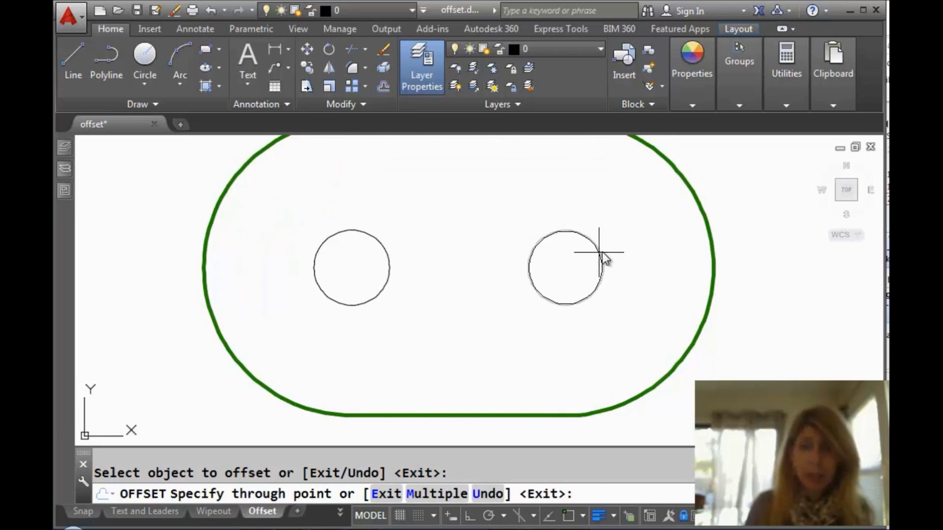
{"action": "left_click", "coordinate": [622, 237]}
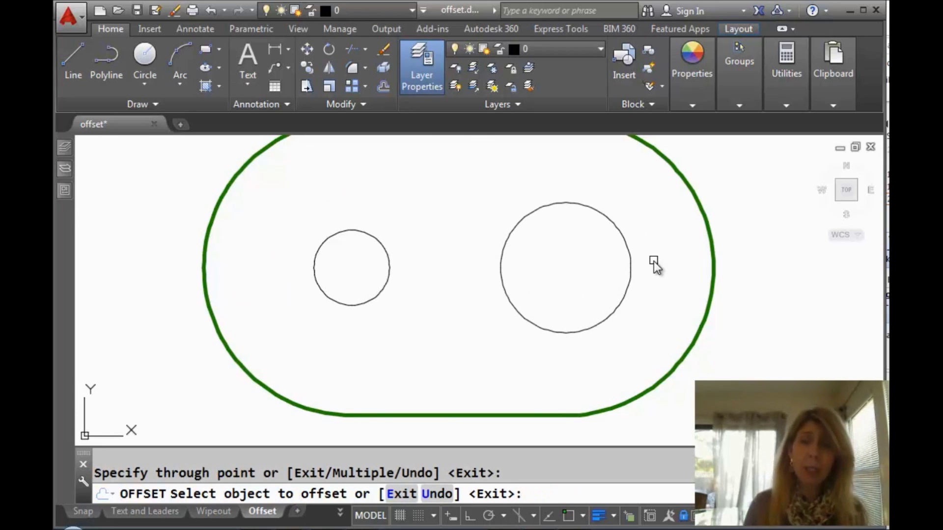
{"action": "key", "text": "Return"}
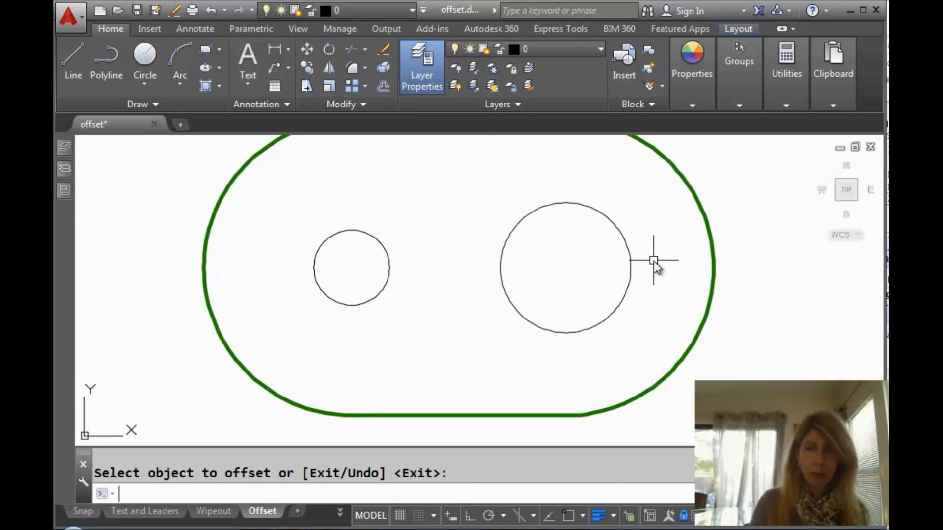
Undo the outline and circle offsets made with source erasing, and set the Offset command's layer option to Current
{"action": "key", "text": "ctrl+z"}
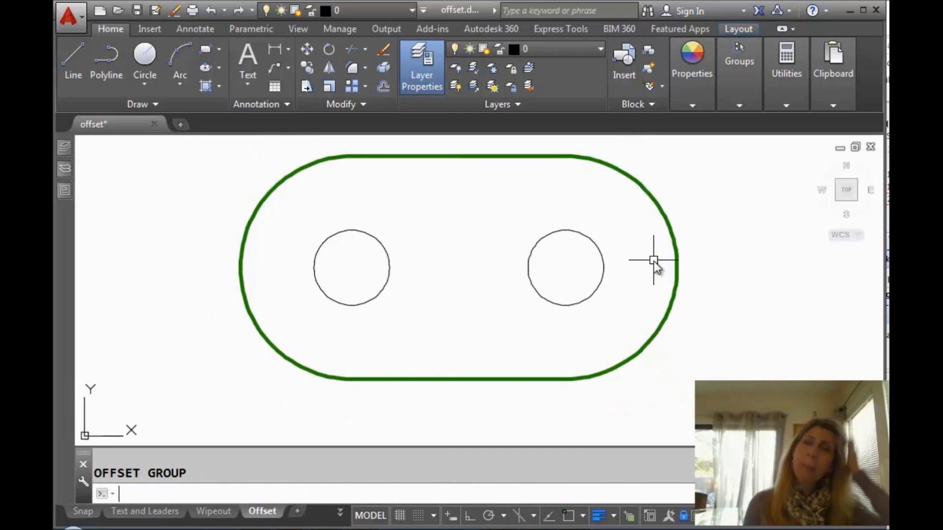
{"action": "type", "text": "offset"}
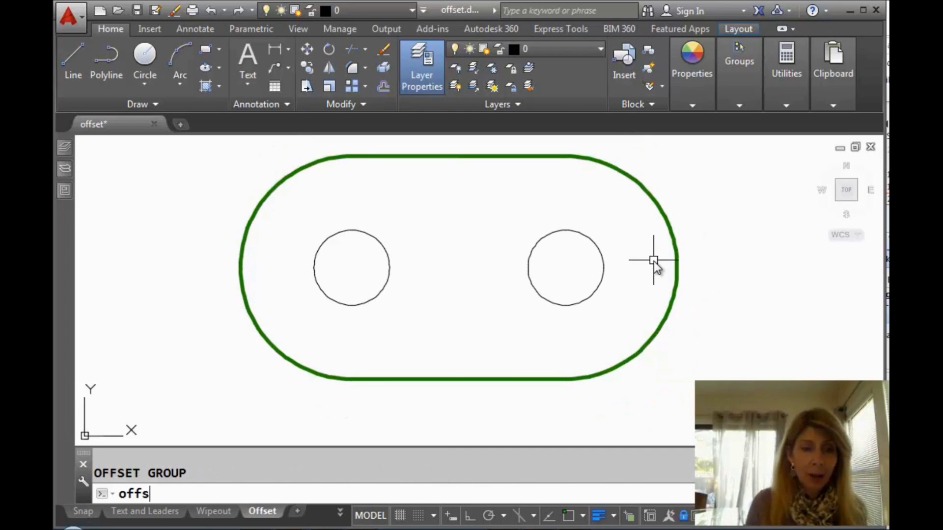
{"action": "key", "text": "Return"}
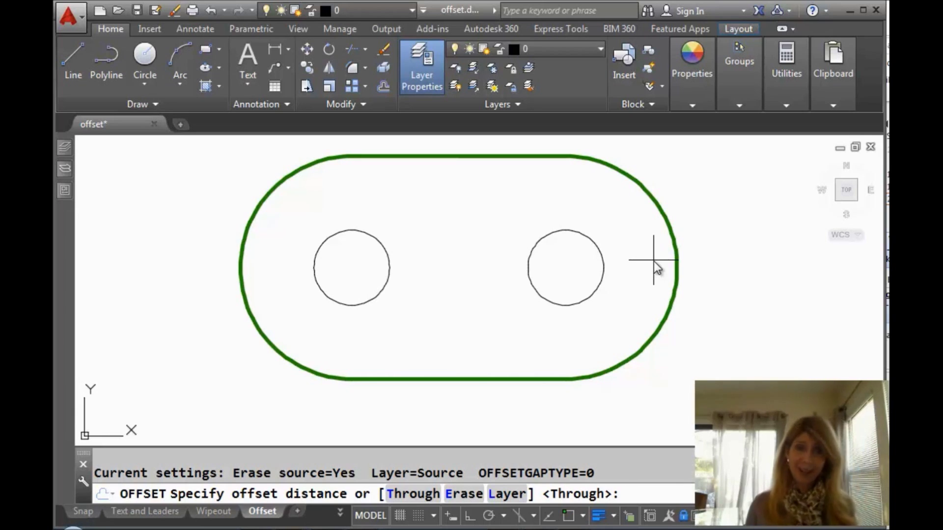
{"action": "type", "text": "l"}
{"action": "key", "text": "Return"}
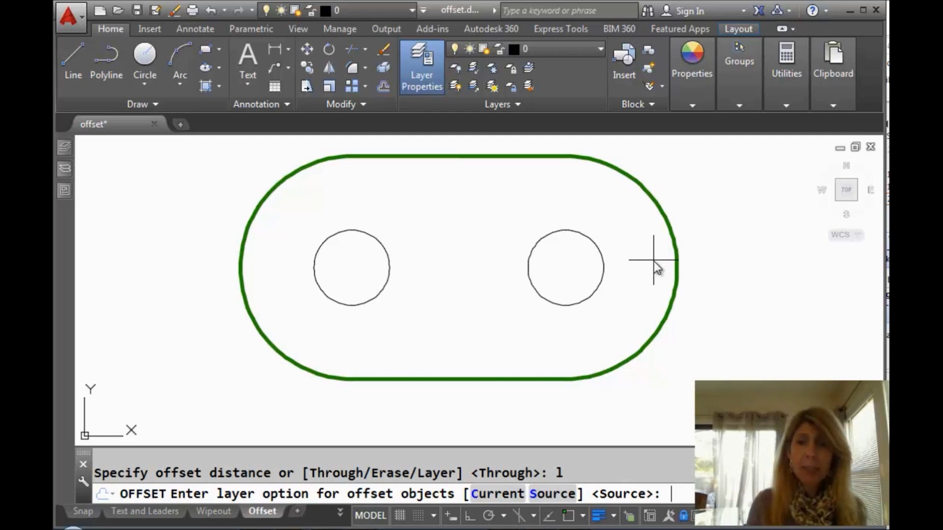
{"action": "type", "text": "c"}
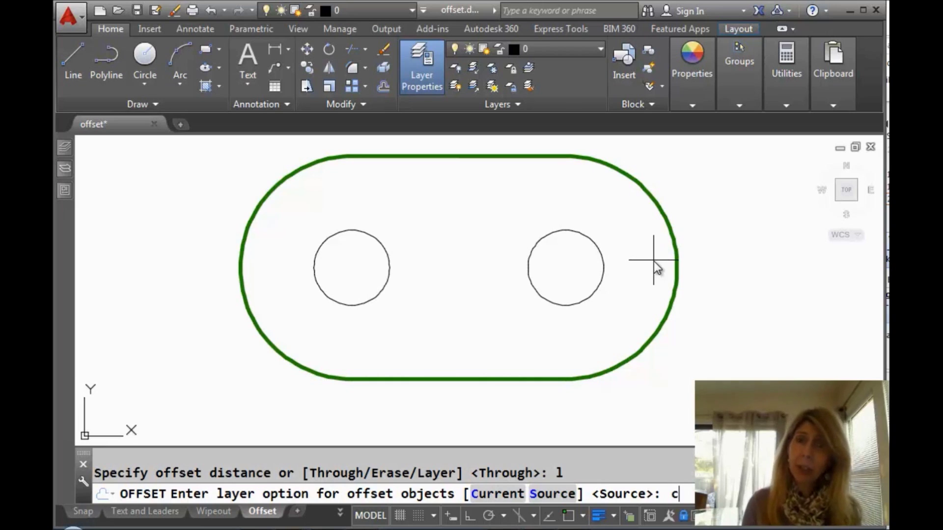
{"action": "key", "text": "Return"}
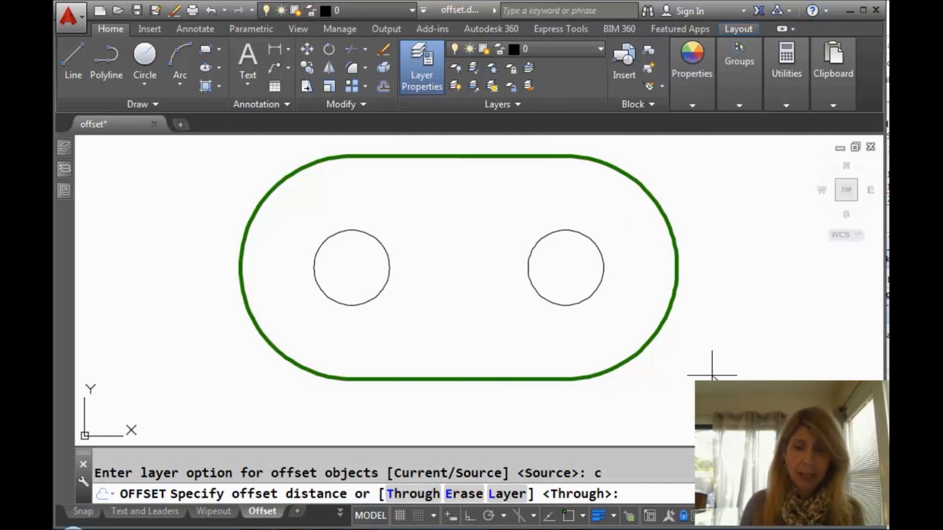
Offset the green outline outward by a distance of 5
{"action": "type", "text": "5"}
{"action": "key", "text": "Return"}
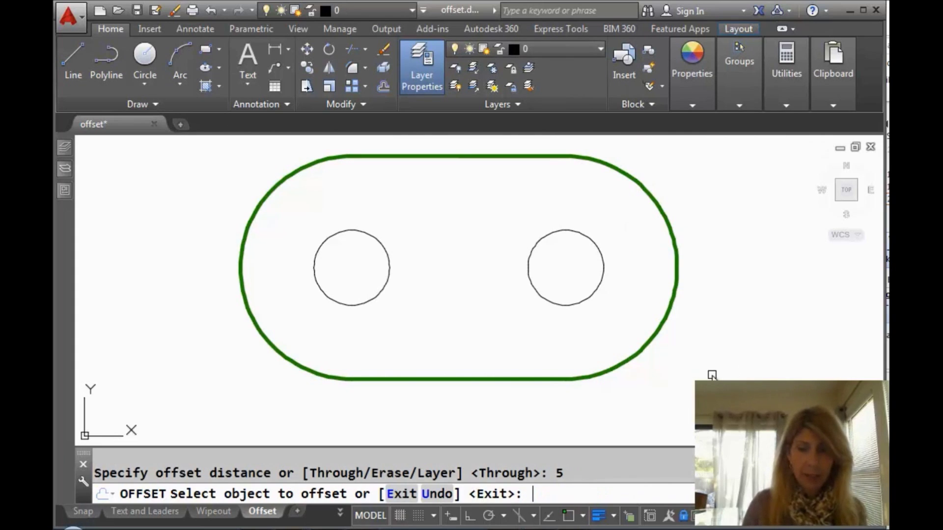
{"action": "left_click", "coordinate": [677, 273]}
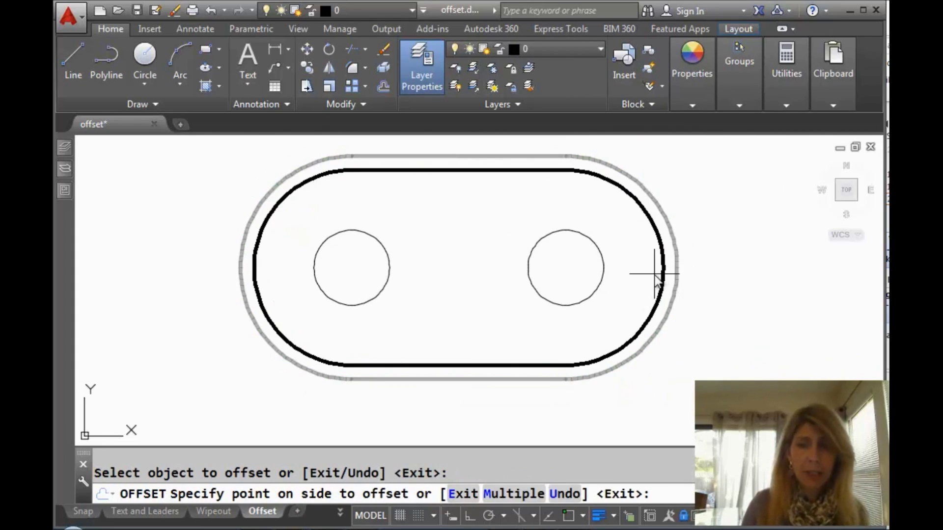
{"action": "left_click", "coordinate": [715, 272]}
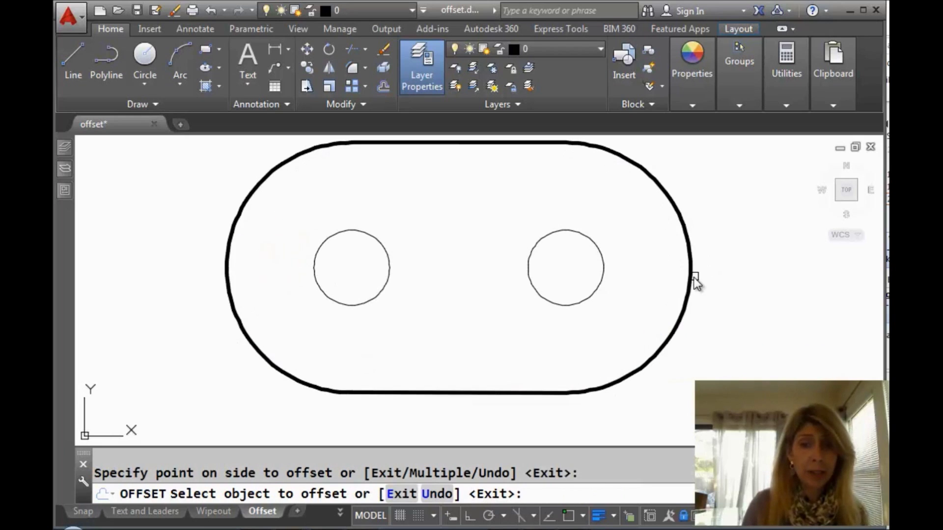
Offset the right circle outward by the same distance of 5 and end the command
{"action": "left_click", "coordinate": [605, 269]}
{"action": "left_click", "coordinate": [630, 266]}
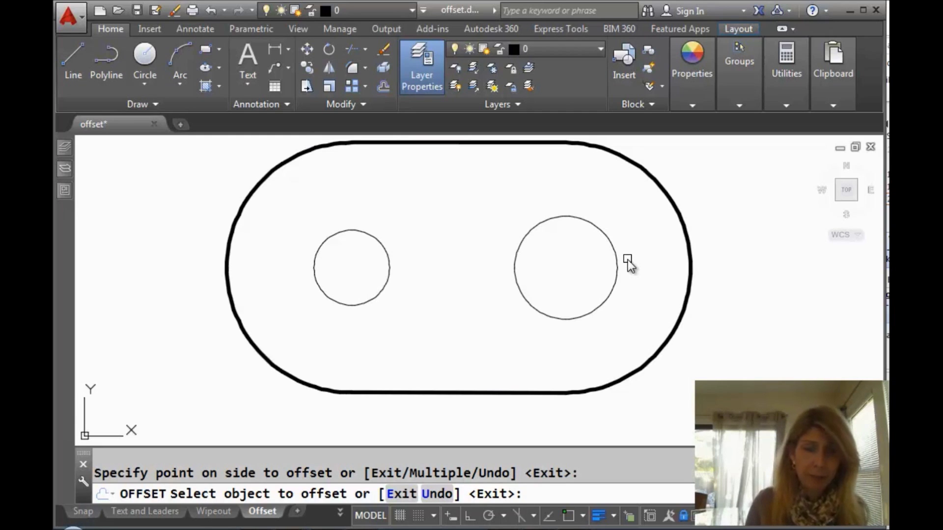
{"action": "key", "text": "Return"}
Start the Offset command again
{"action": "key", "text": "Return"}
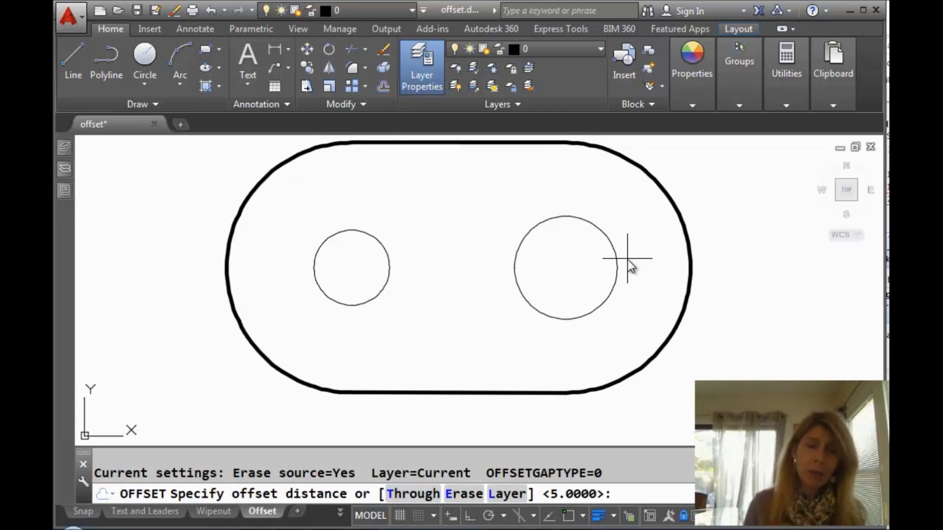